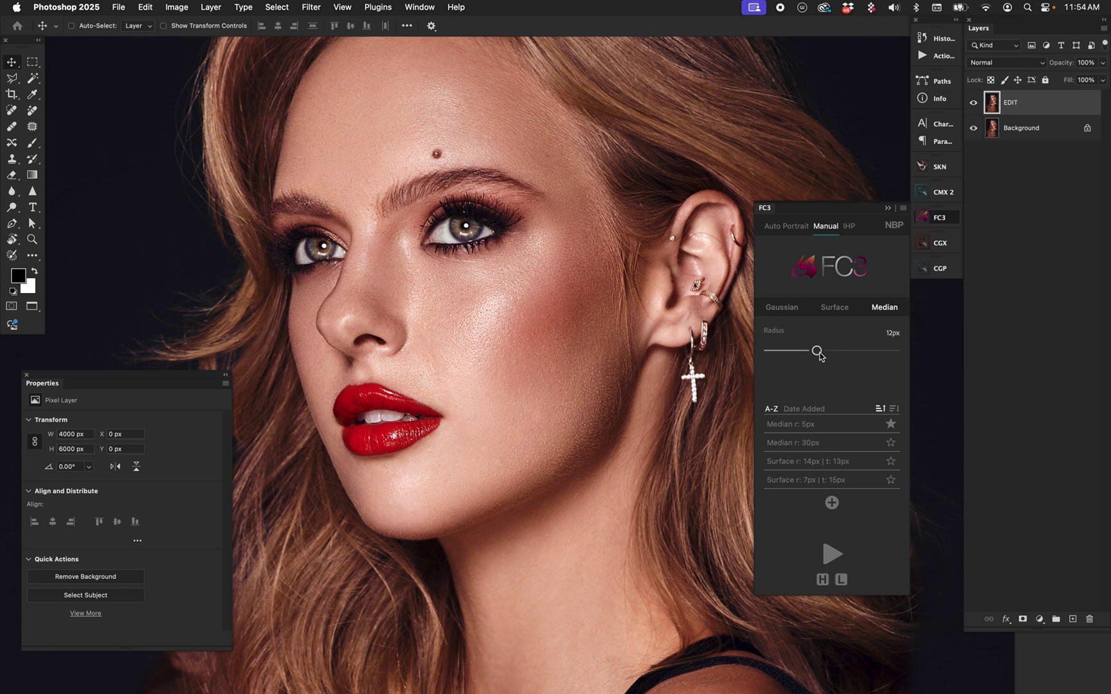
Raise the FC3 median radius to 18px and build the Heal, High, Transitions and Low layers
drag(818, 351, 843, 350)
click(833, 554)
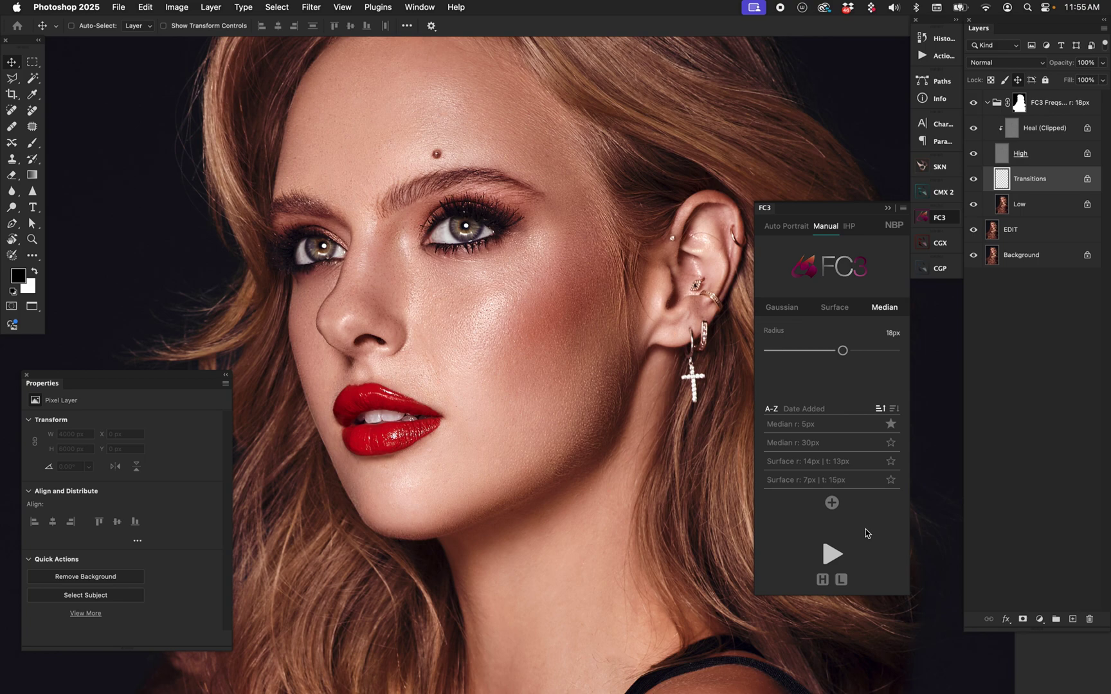
Zoom in on the cheek and earring, solo the High layer, then restore full colour
key(super+plus)
drag(618, 245, 699, 396)
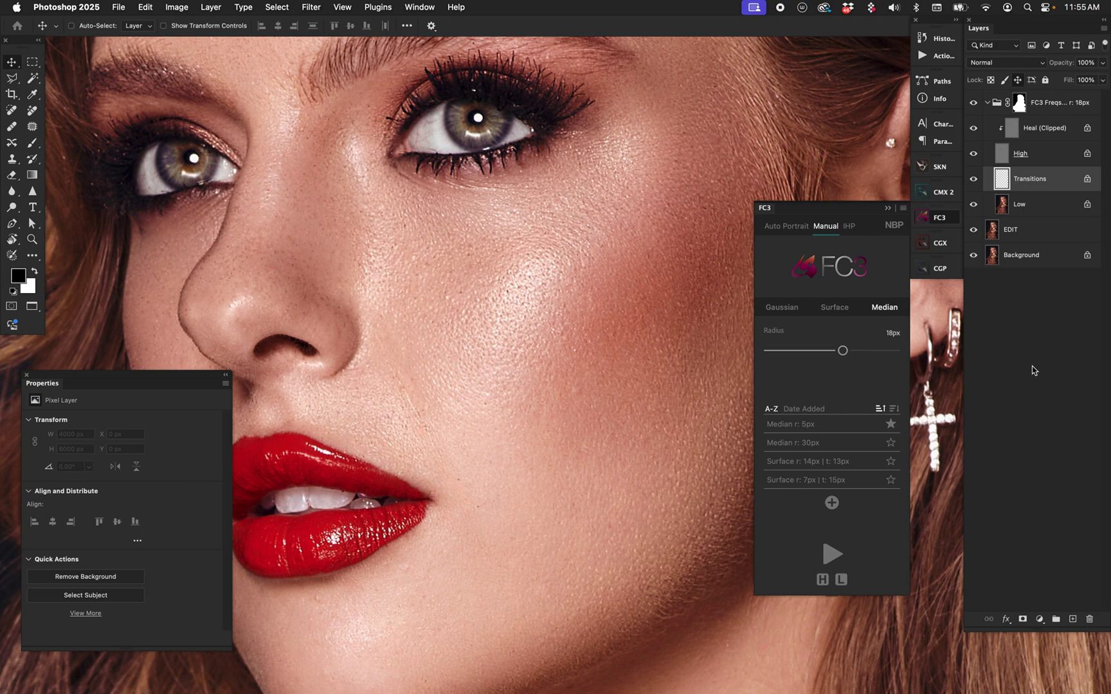
click(822, 579)
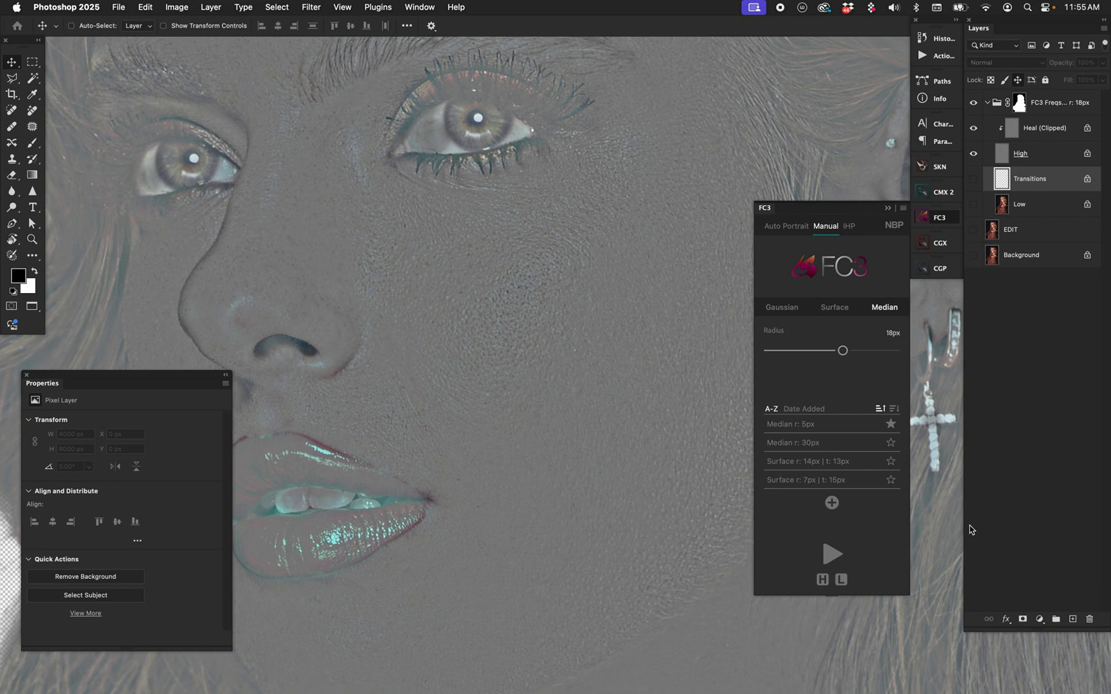
click(821, 579)
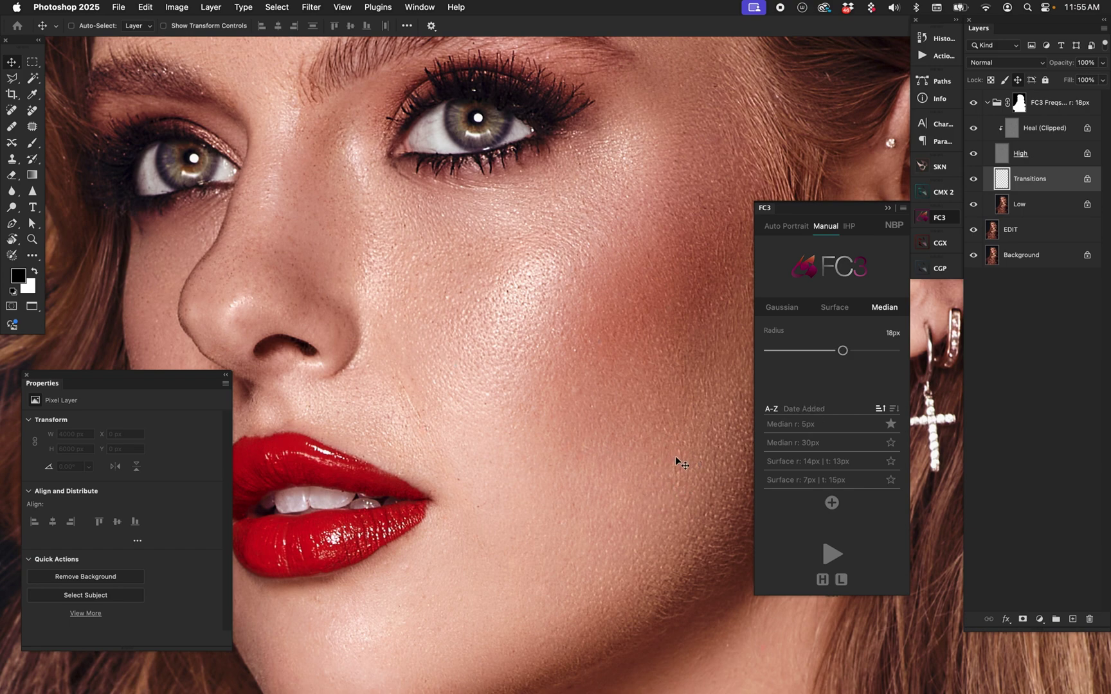
Inspect the Heal (Clipped), Low and Transitions layers of the separation group
click(1056, 137)
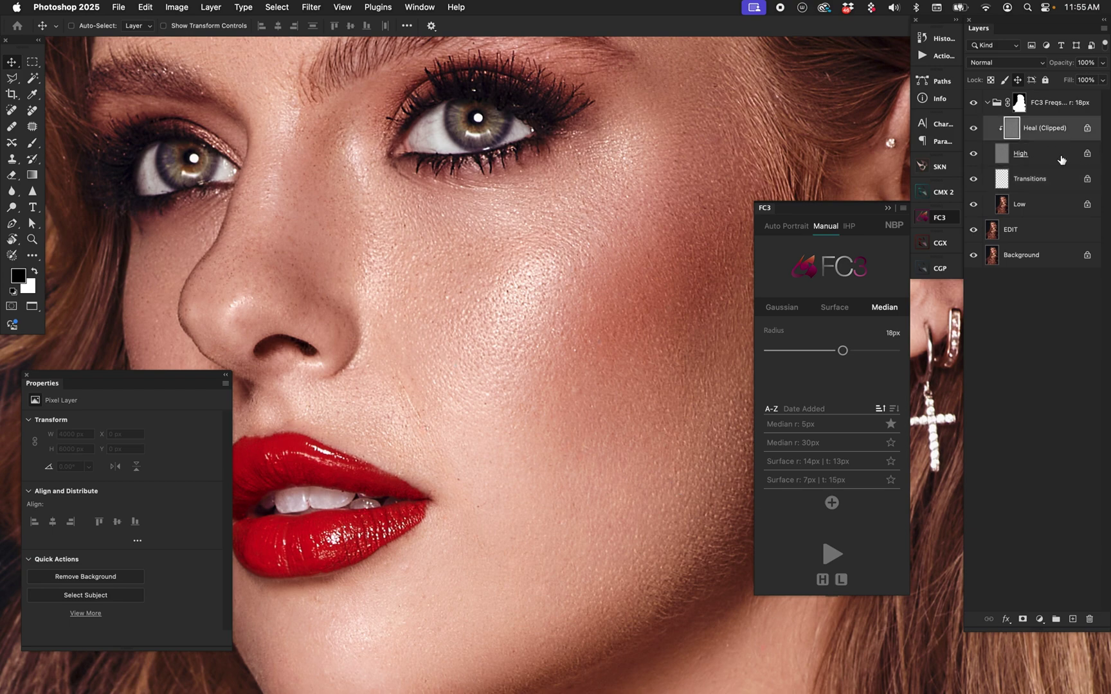
click(1041, 212)
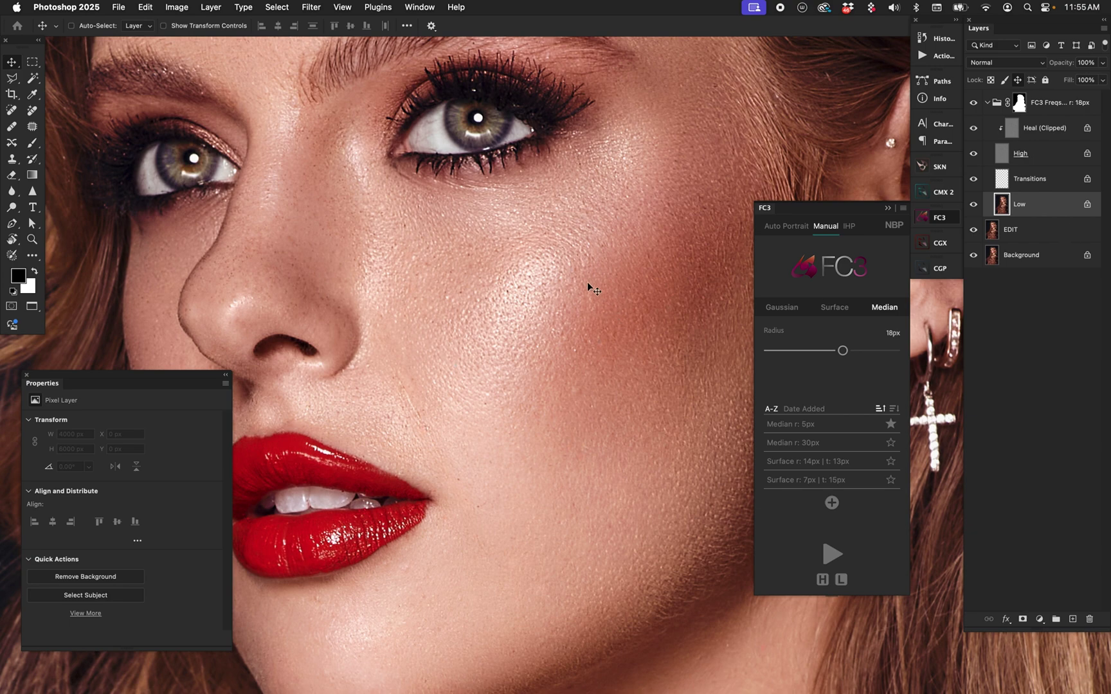
scroll(590, 288, up, 10)
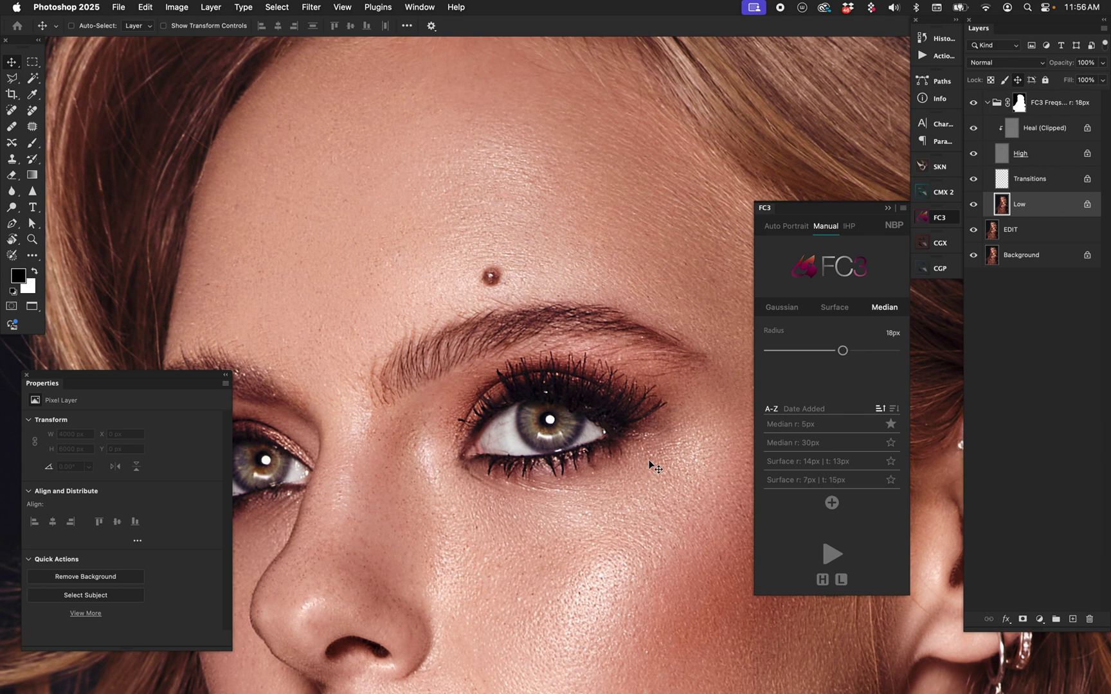
click(1057, 135)
click(1027, 201)
click(1046, 182)
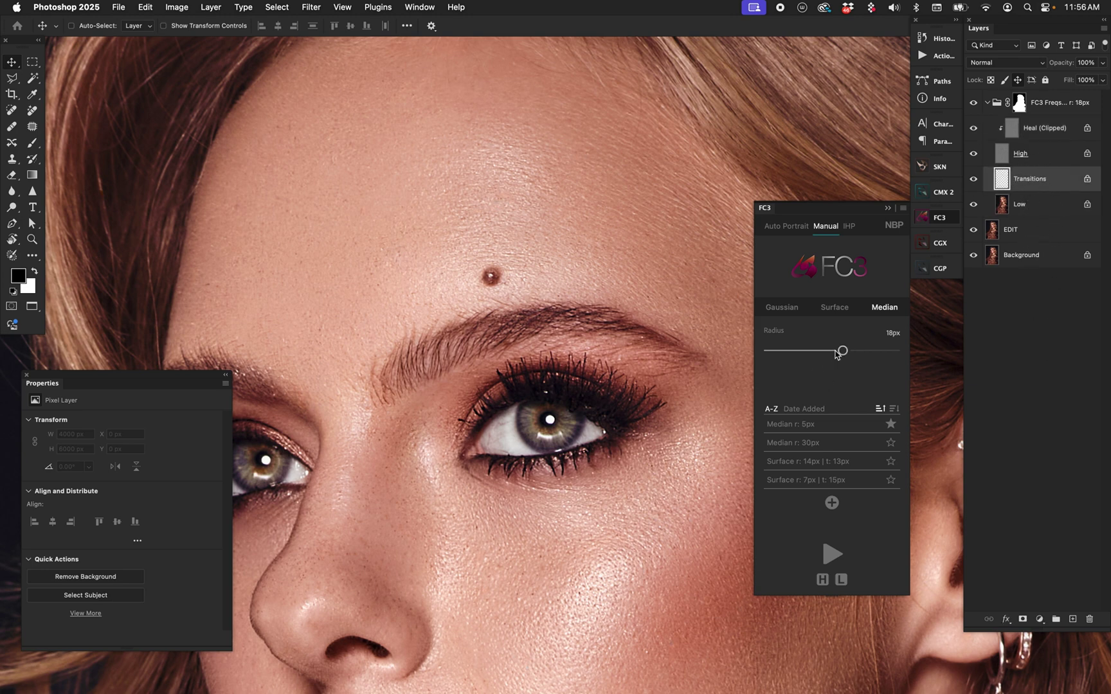
Step through the group's layers, select High, and lower the median radius to 5px
click(1047, 108)
click(1046, 173)
click(1046, 151)
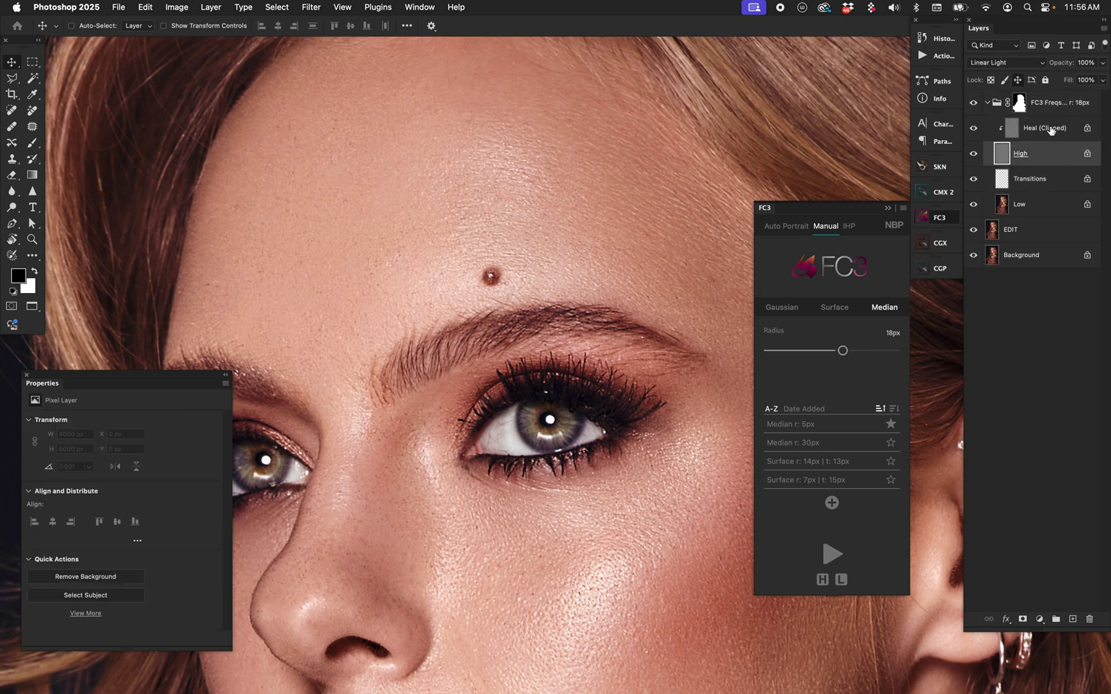
click(1052, 128)
click(1058, 110)
click(1052, 148)
click(1051, 110)
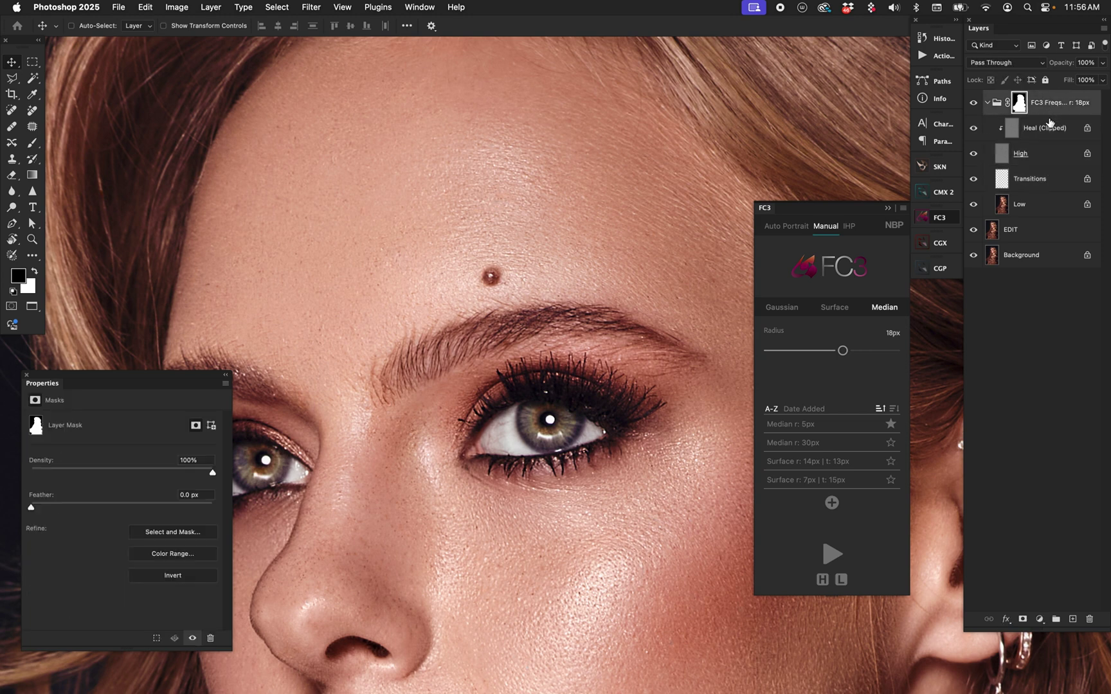
click(1041, 147)
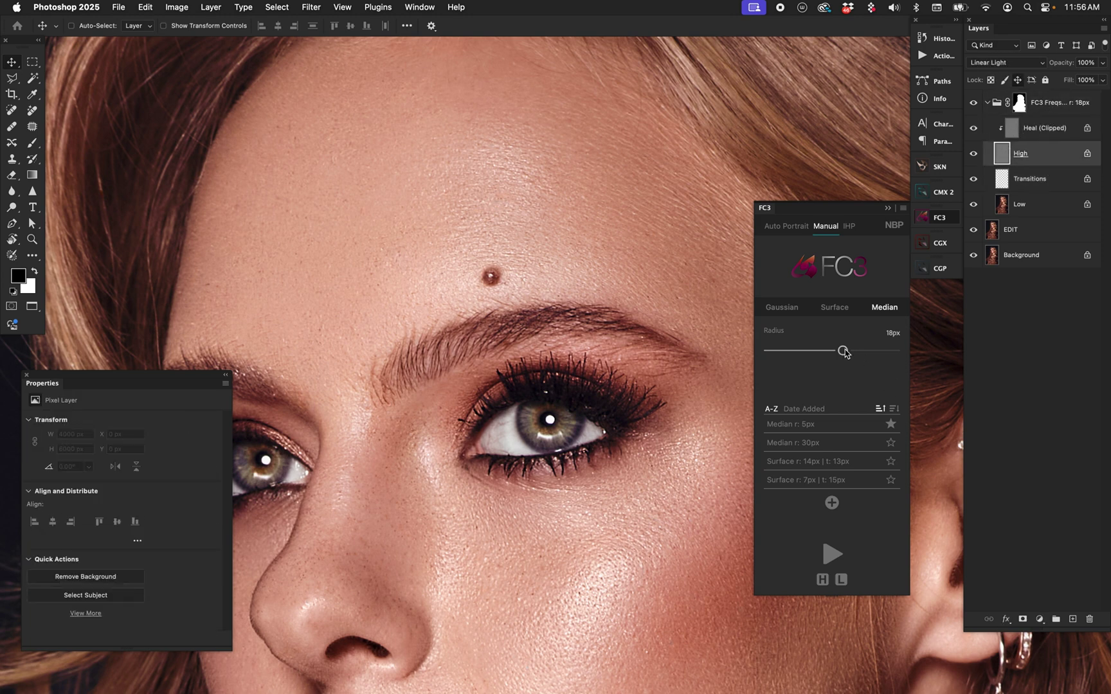
drag(842, 351, 789, 355)
Rebuild the separation at 5px, solo the High layer, and inspect the group's layer mask
click(829, 557)
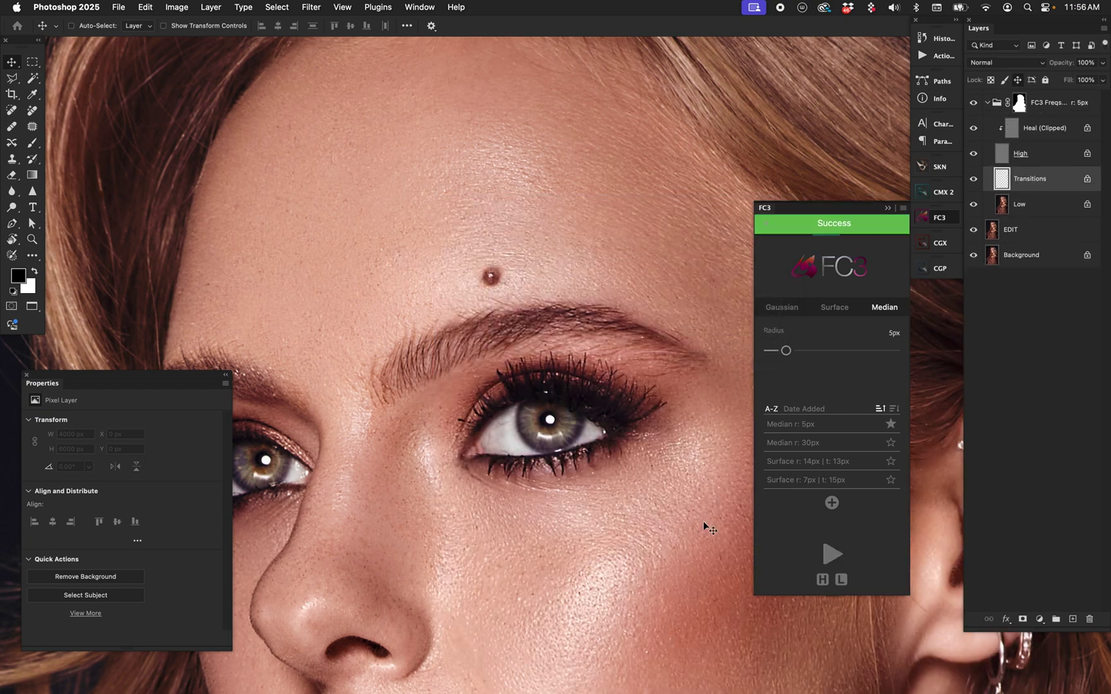
click(821, 579)
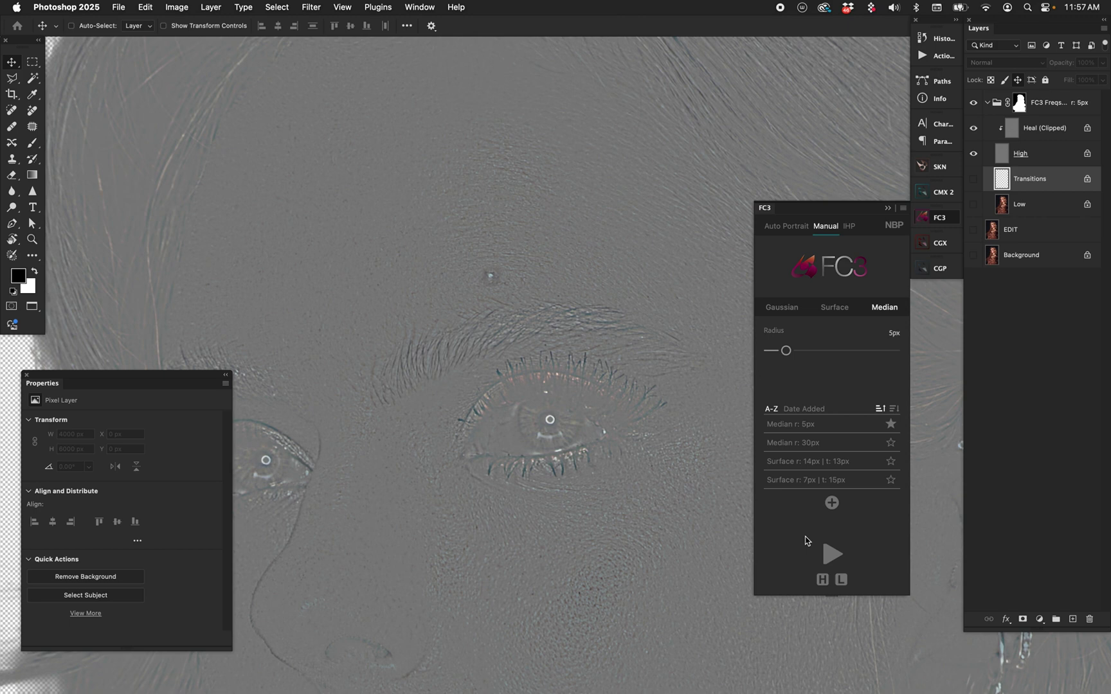
alt+click(1018, 108)
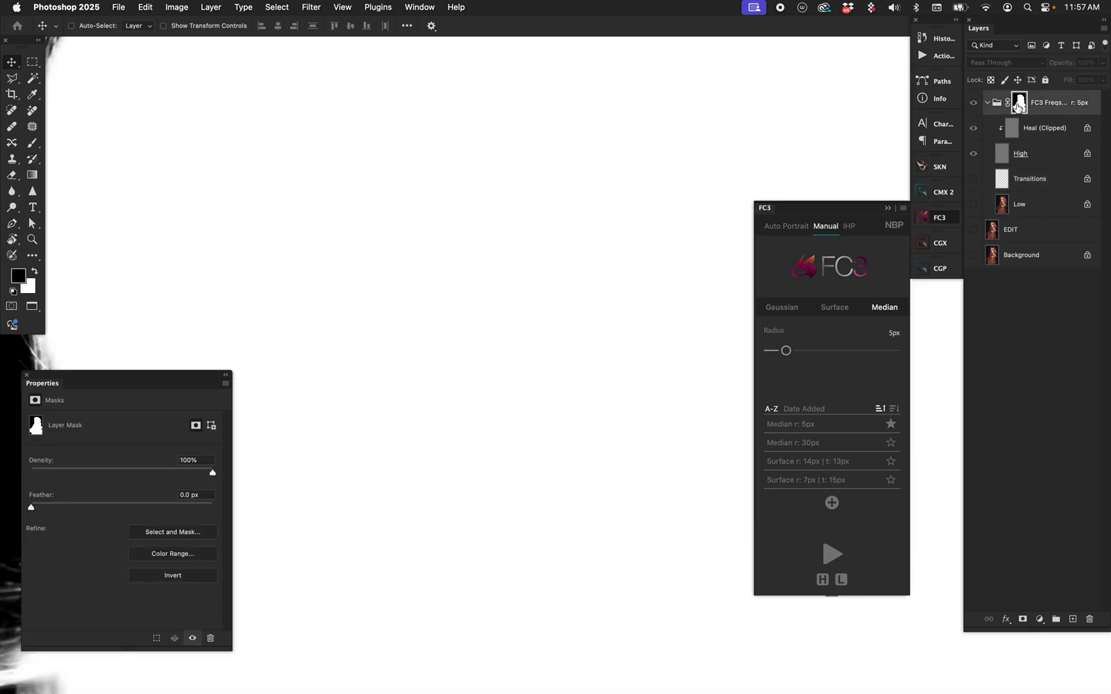
alt+click(1017, 105)
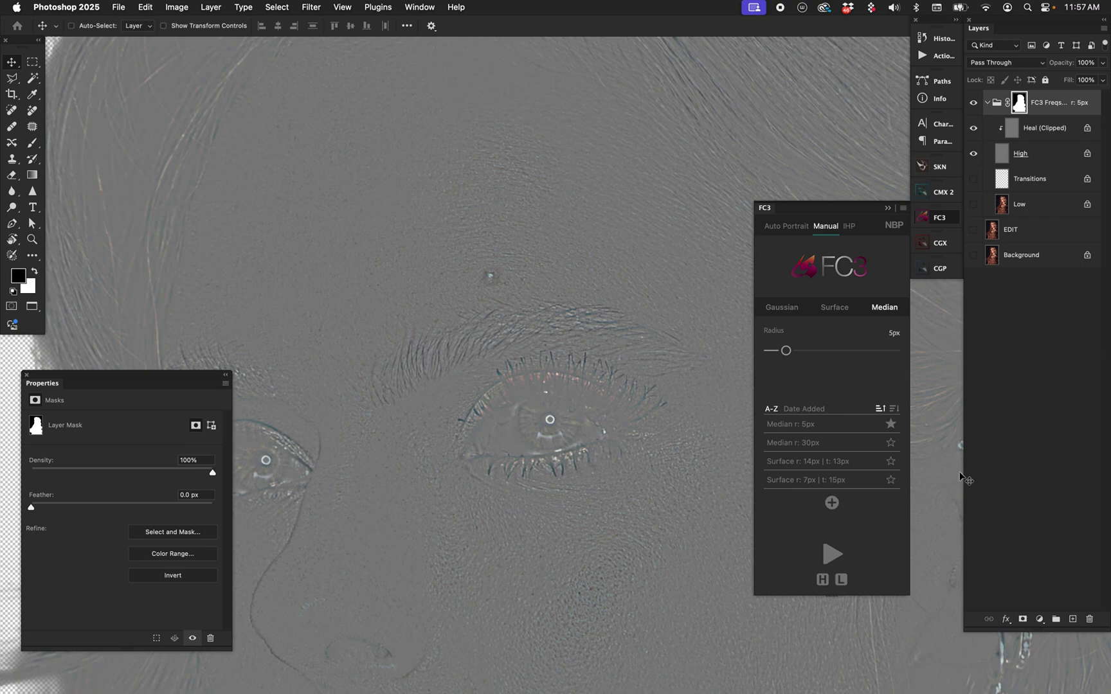
Delete the 5px group, show EDIT and Background, and rebuild the separation at 17px
key(Delete)
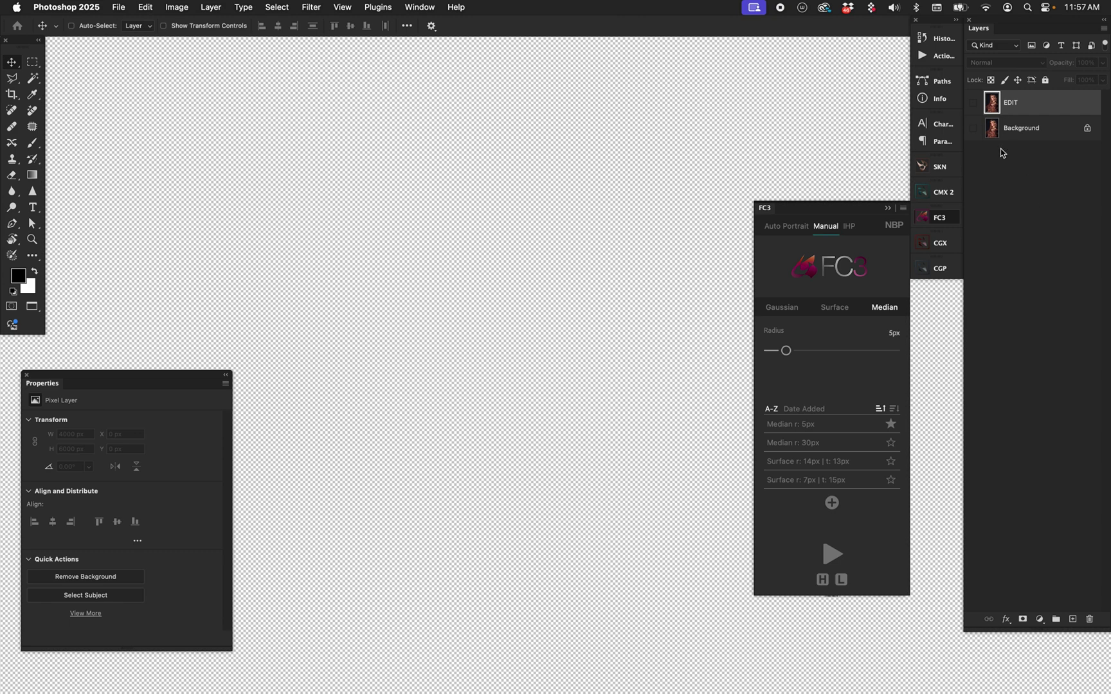
drag(973, 102, 973, 128)
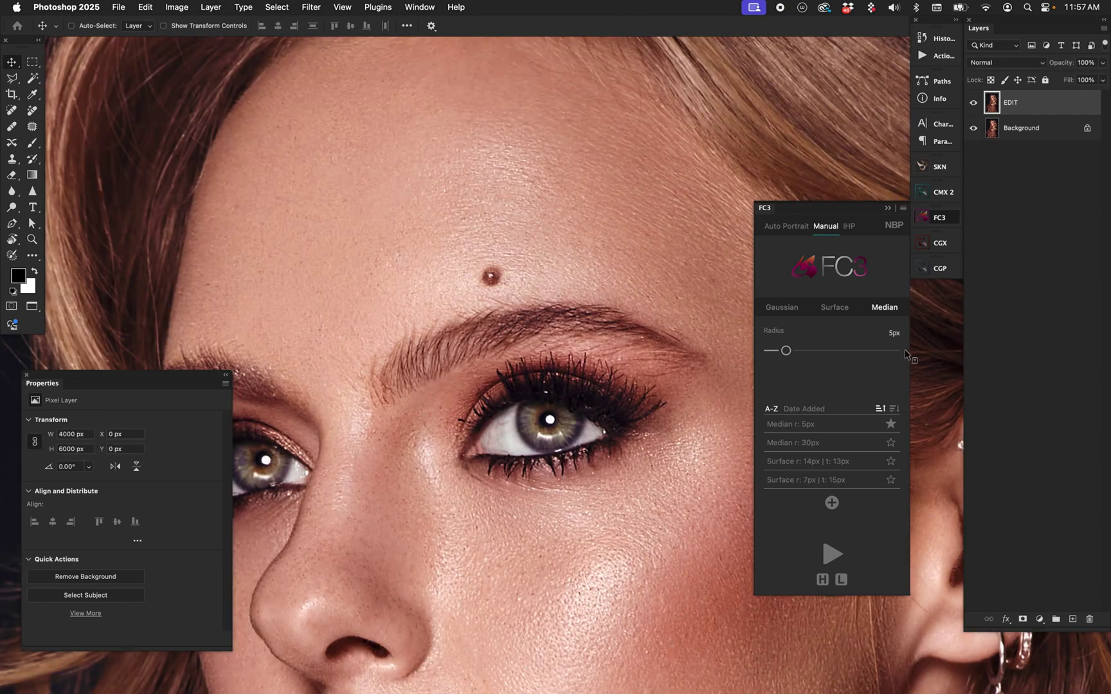
click(888, 309)
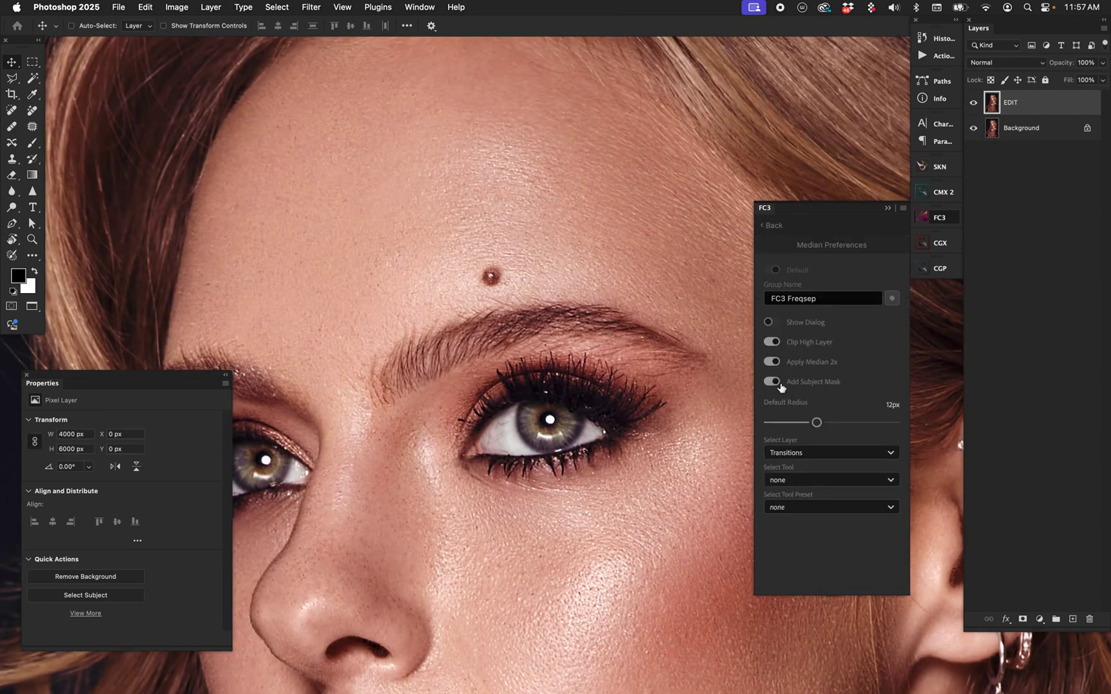
click(771, 226)
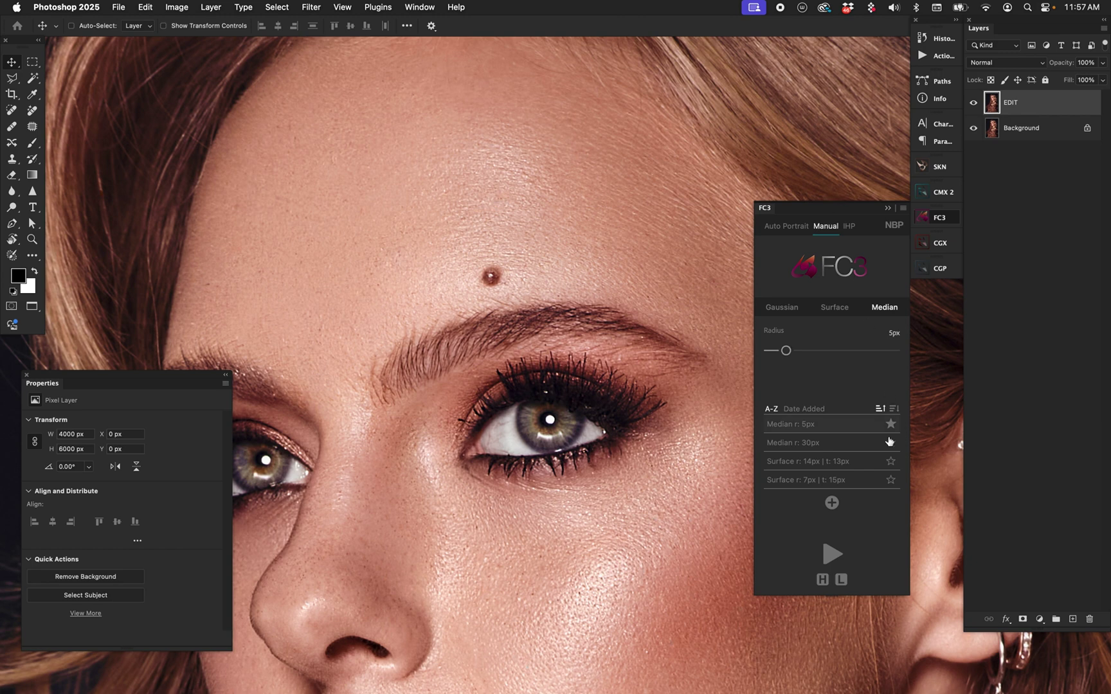
drag(786, 350, 838, 350)
click(832, 554)
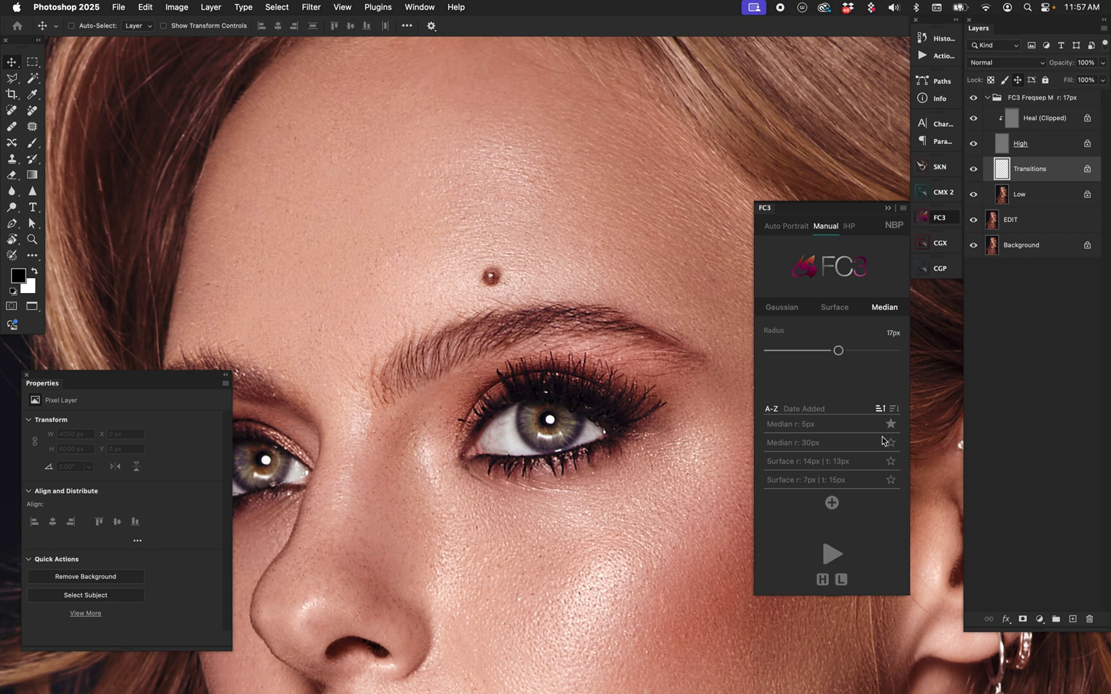
Preview the High layer alone, then rerun the separation at a 5px median radius
click(822, 580)
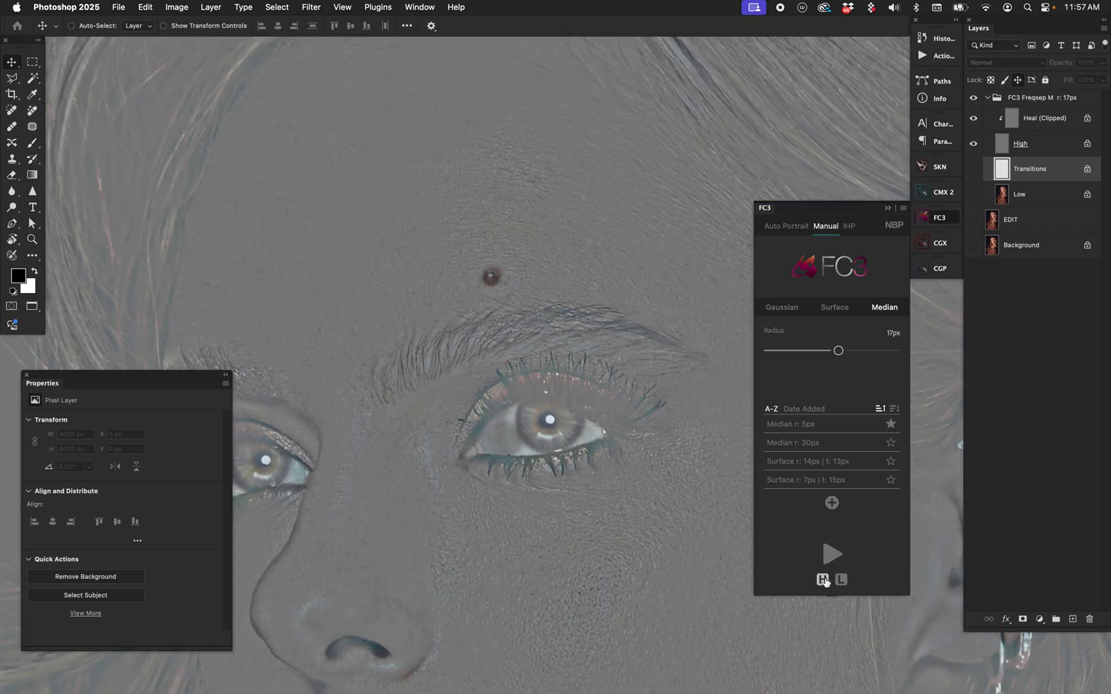
click(823, 580)
drag(838, 350, 785, 350)
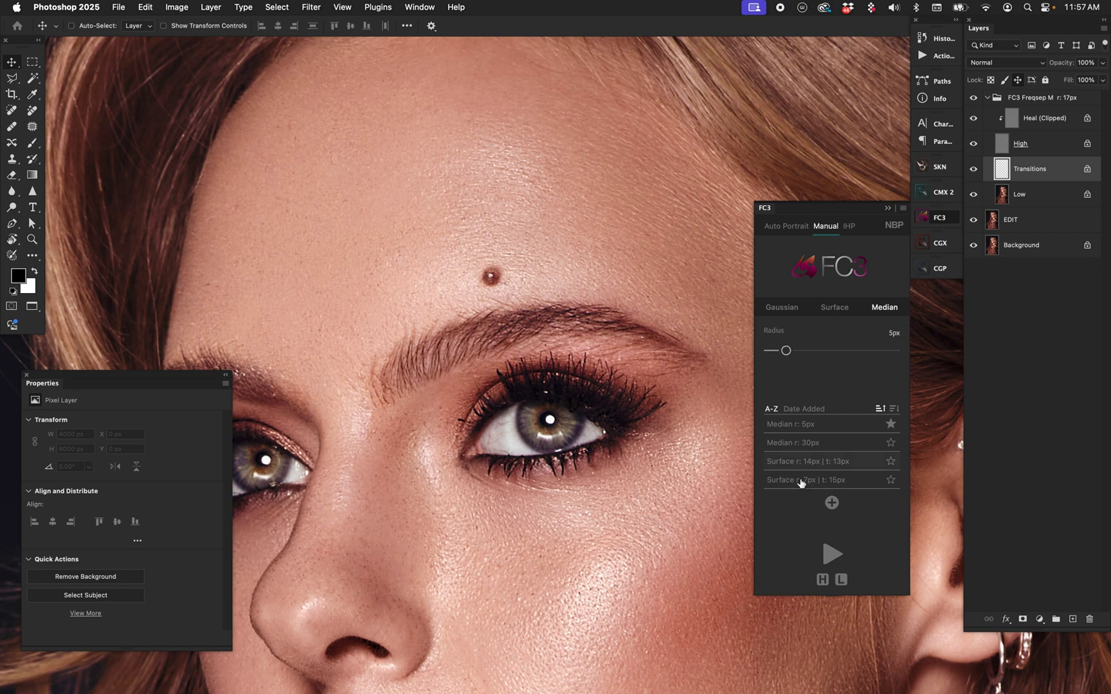
click(832, 554)
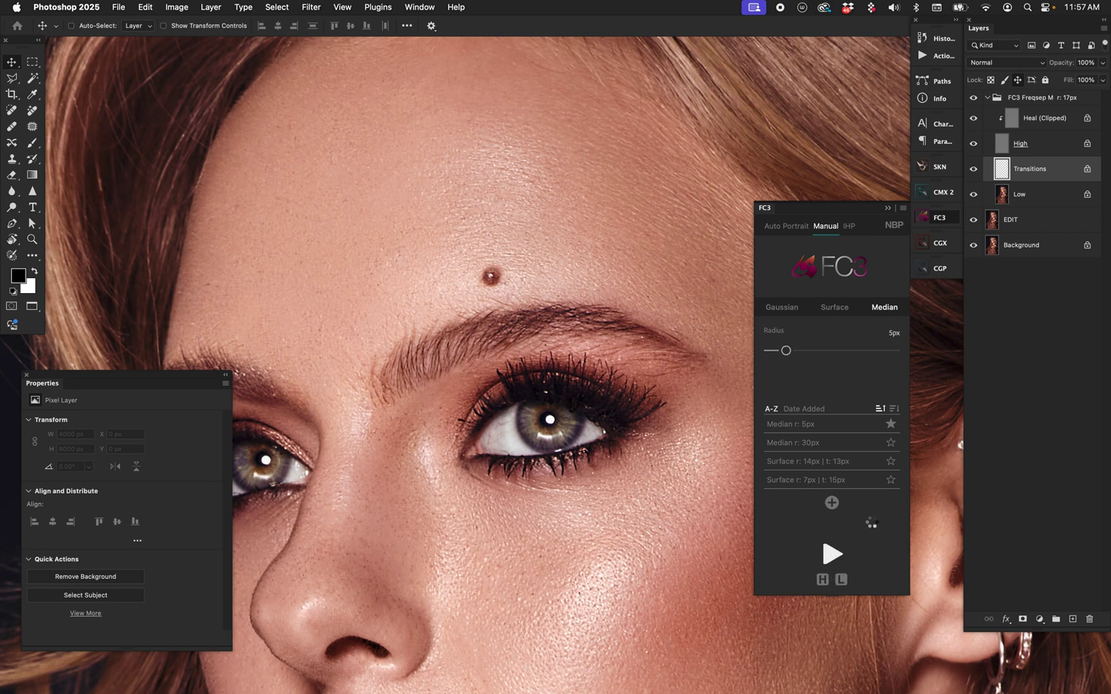